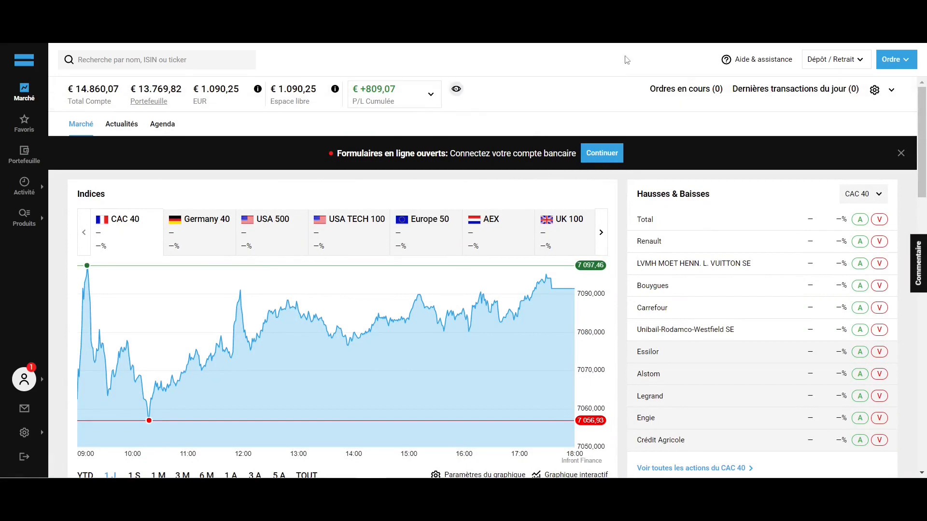
- Check the deposit and withdrawal options, then look through the market overview's news, agenda and currency sections
click(781, 66)
click(826, 64)
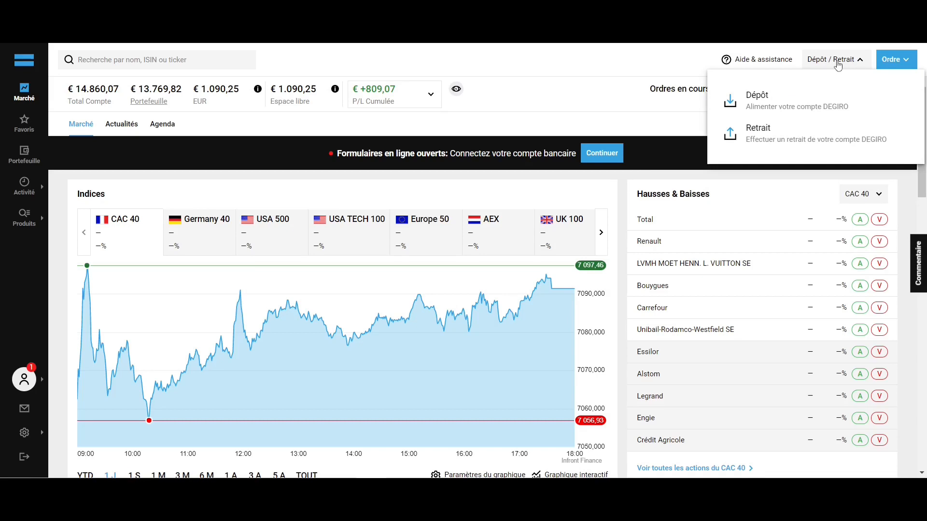
click(838, 63)
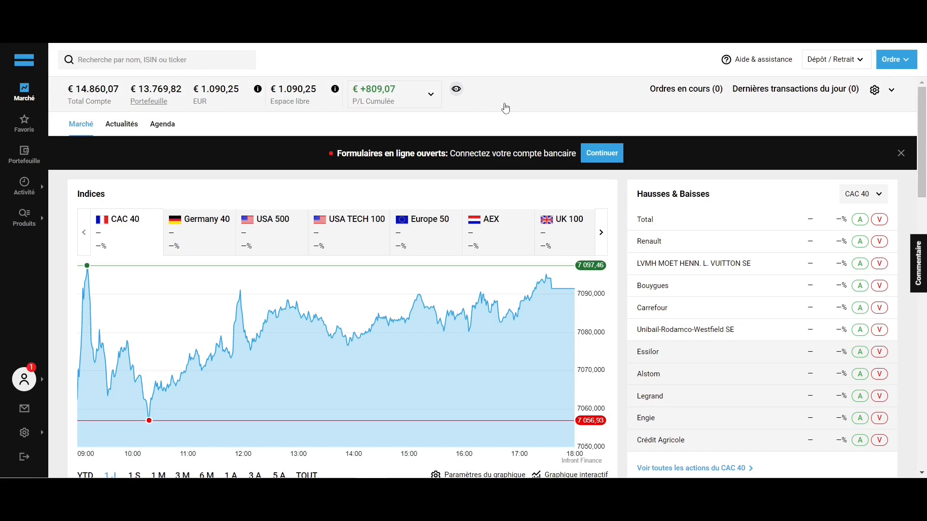
scroll(617, 196, down, 5)
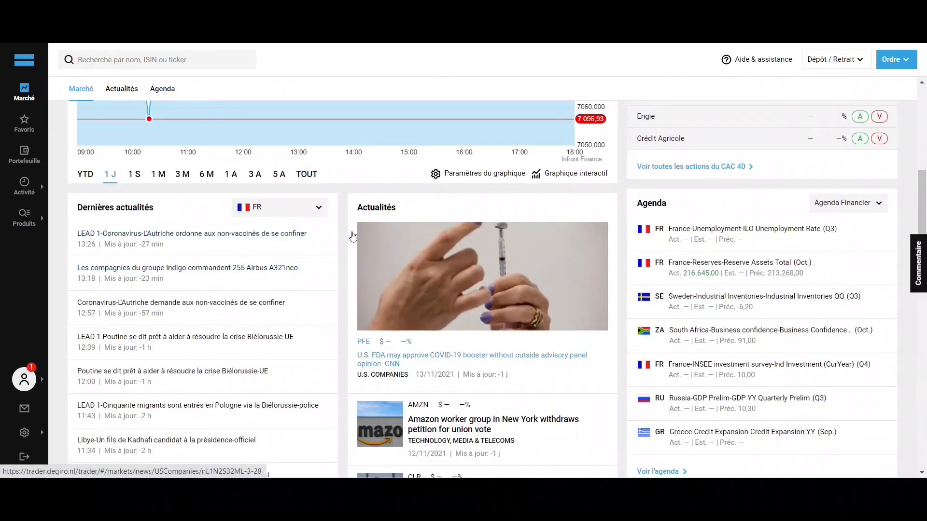
scroll(338, 236, down, 4)
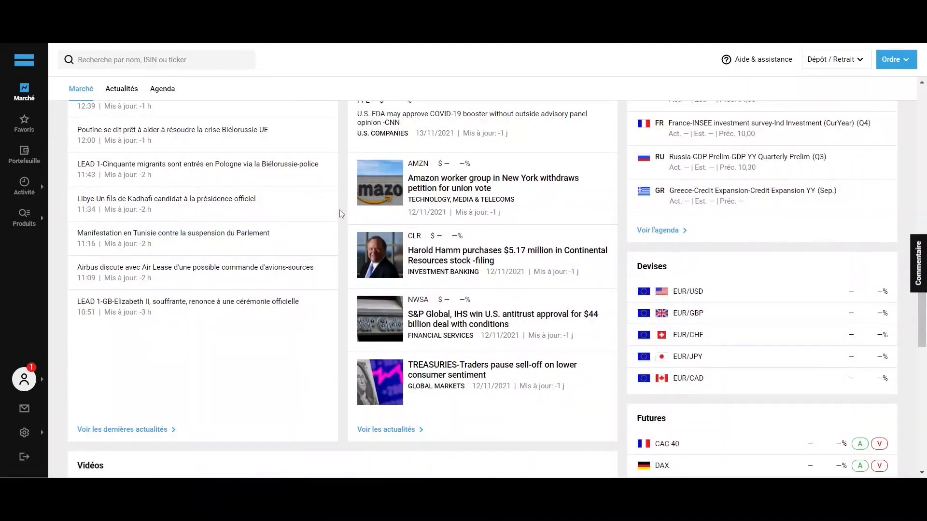
- Open the favourites list and review the followed stocks with their prices and variations
click(24, 124)
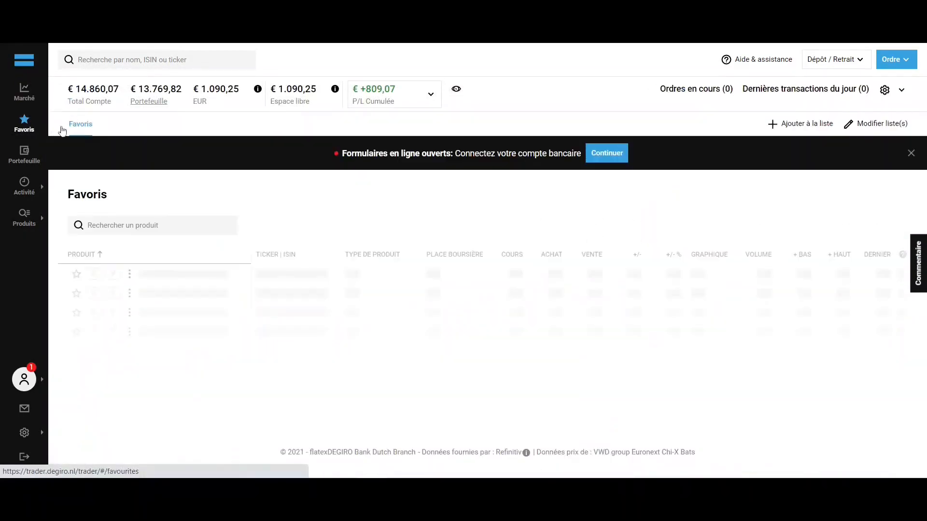
scroll(267, 188, down, 3)
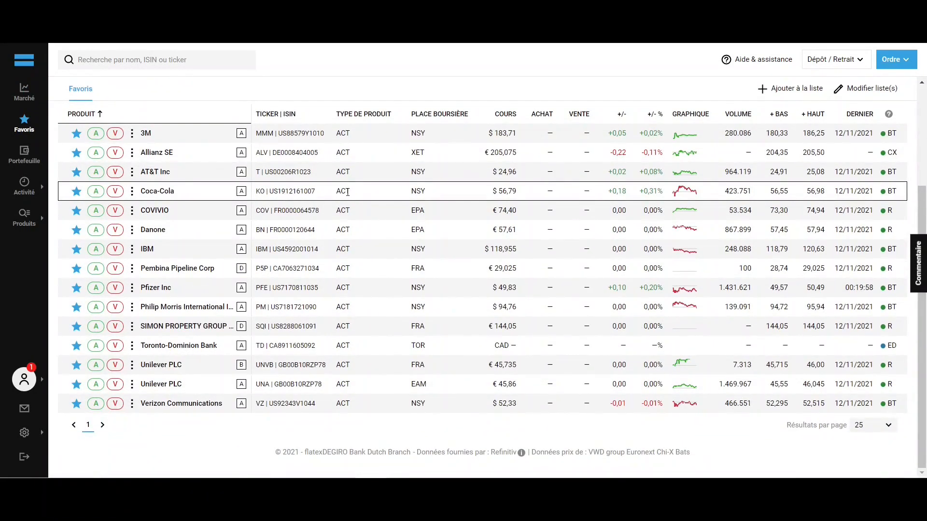
scroll(348, 192, up, 3)
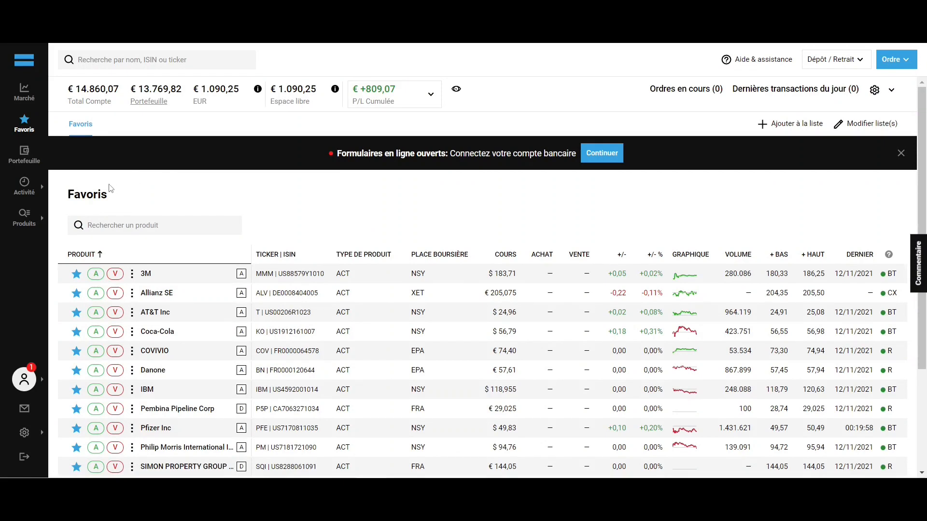
- List all French stocks from the product catalogue
mouse_move(19, 227)
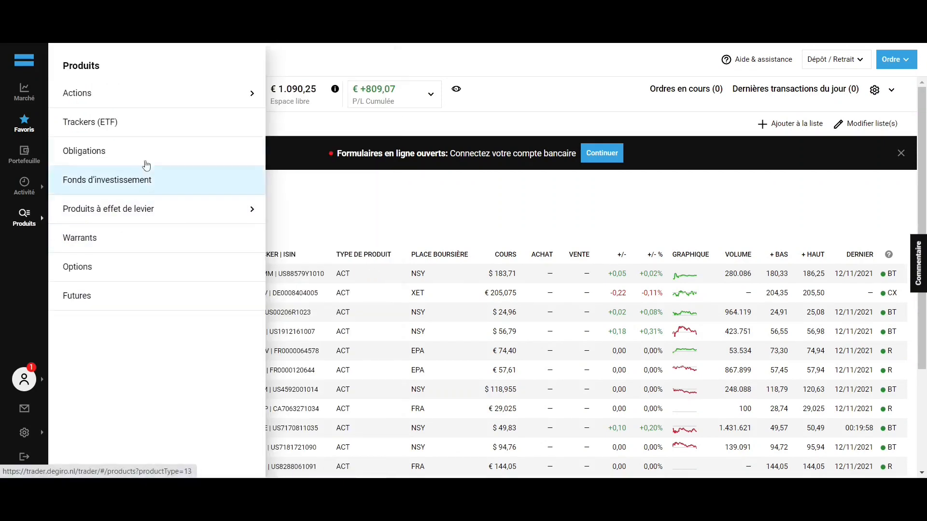
mouse_move(166, 93)
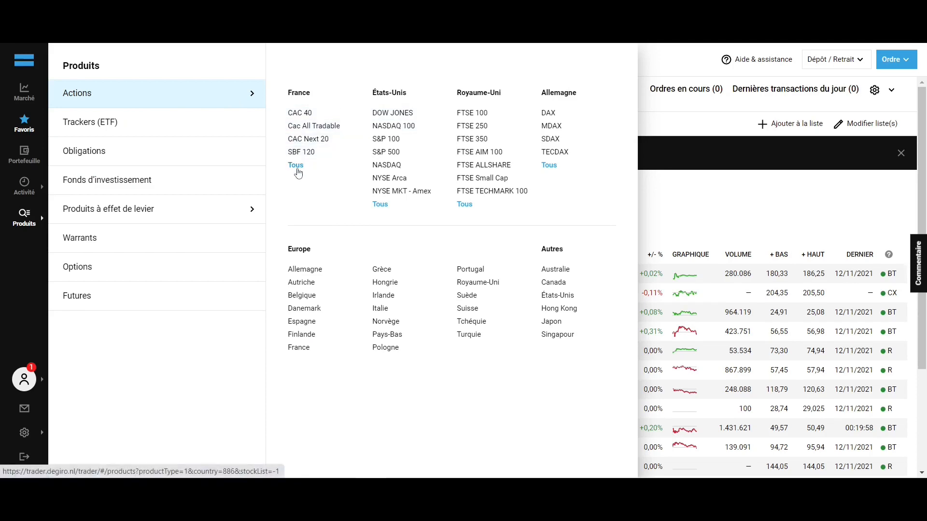
click(296, 166)
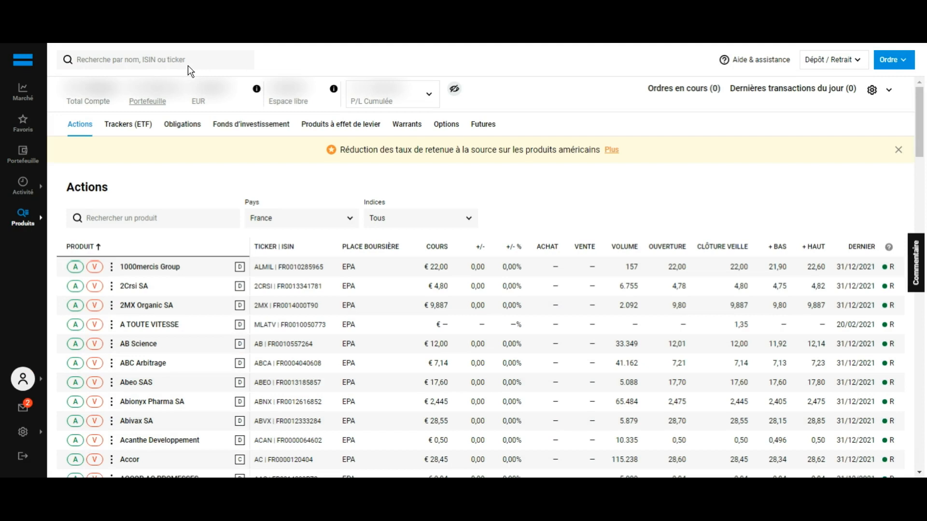
- Search for "Deutsche Bank AG" and open the product page of its Xetra (XET) listing in EUR
click(166, 68)
text(Deutsche)
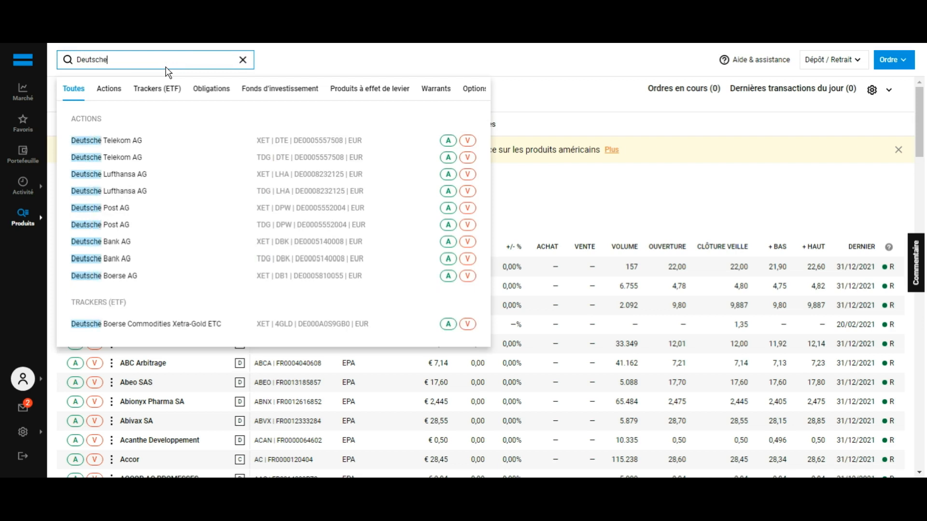
text( Bank AG)
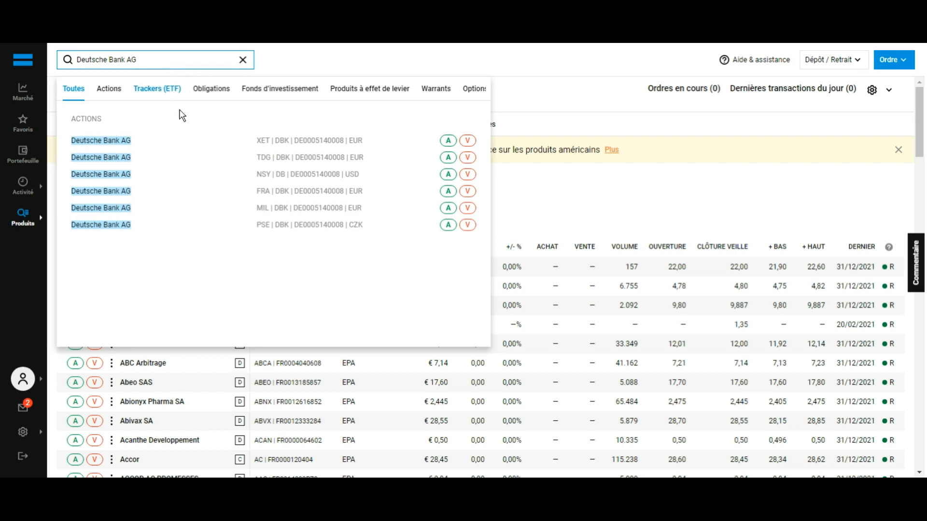
click(189, 147)
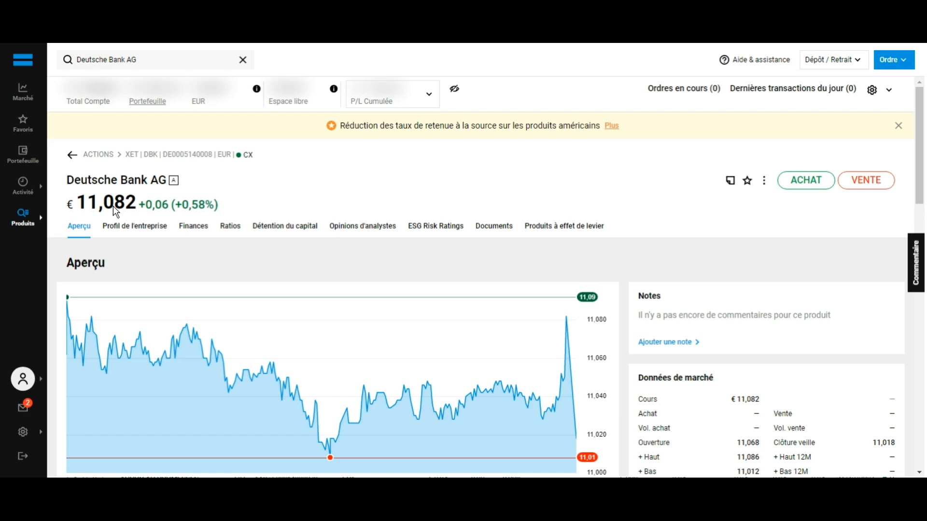
- Examine the Deutsche Bank AG price chart, market data and financial information, and return to the overview
scroll(113, 205, down, 1)
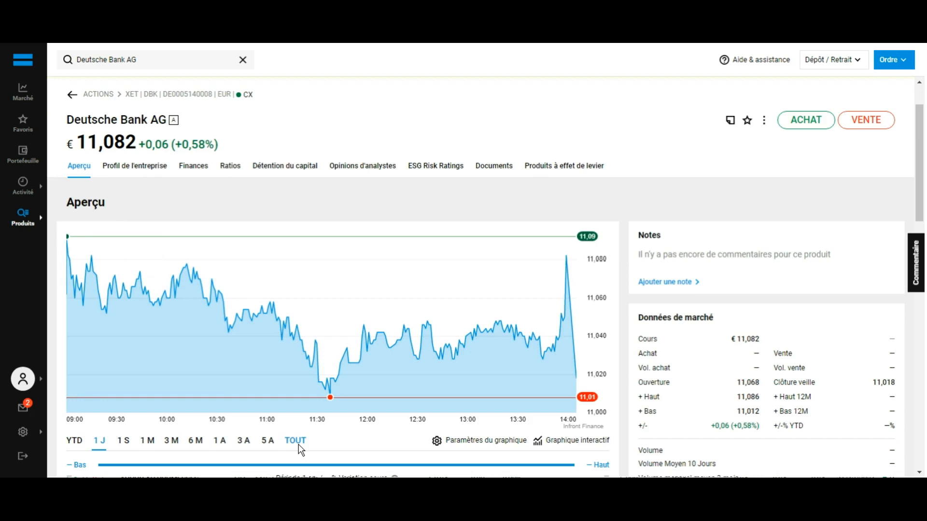
scroll(298, 444, down, 4)
scroll(275, 219, up, 4)
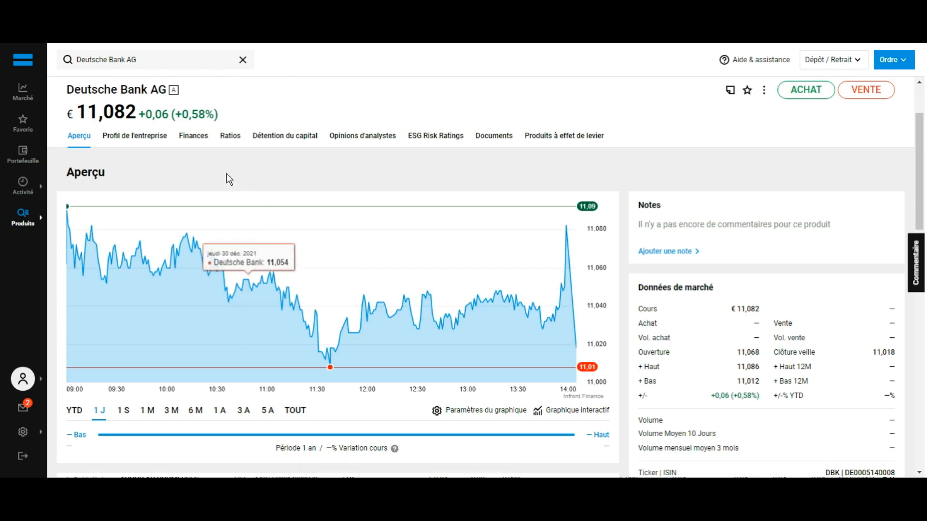
click(200, 144)
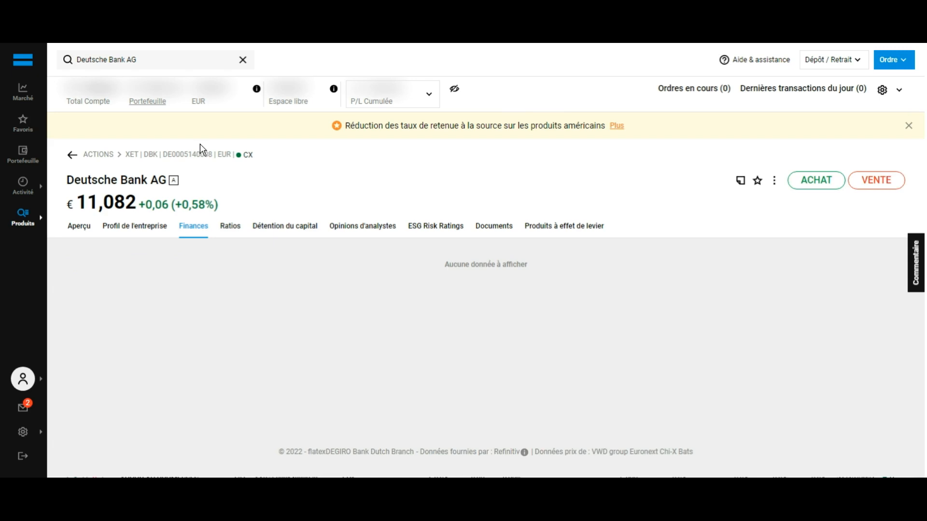
click(81, 228)
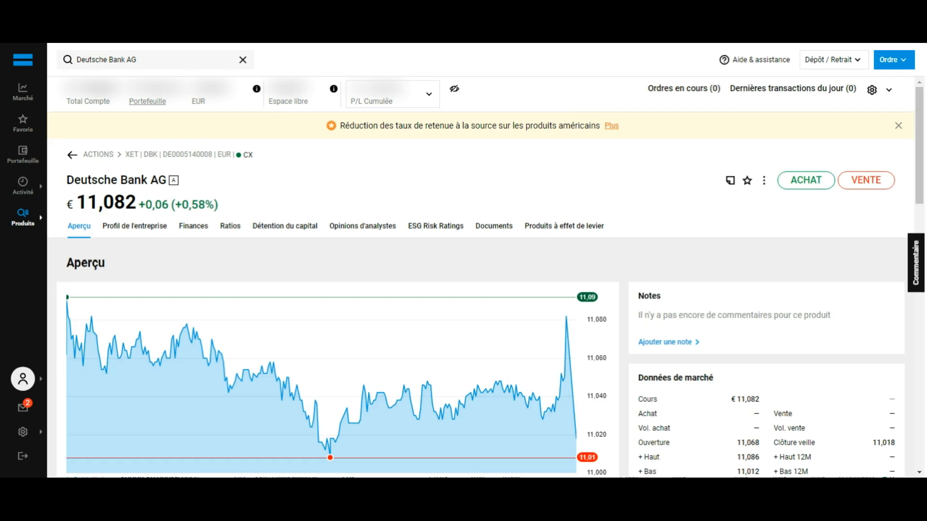
- Draft a buy order at market price (Au marché) for 1 Deutsche Bank AG share and close the order form without submitting it
click(816, 186)
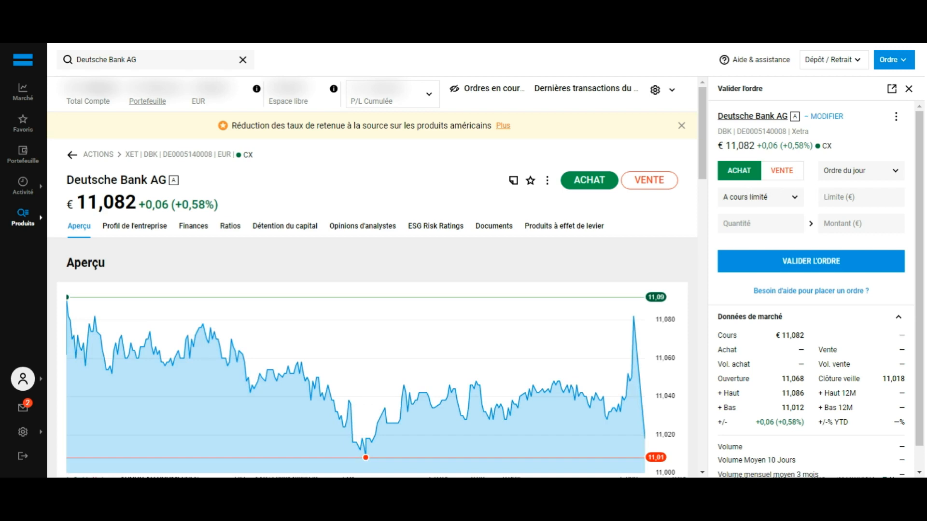
click(758, 207)
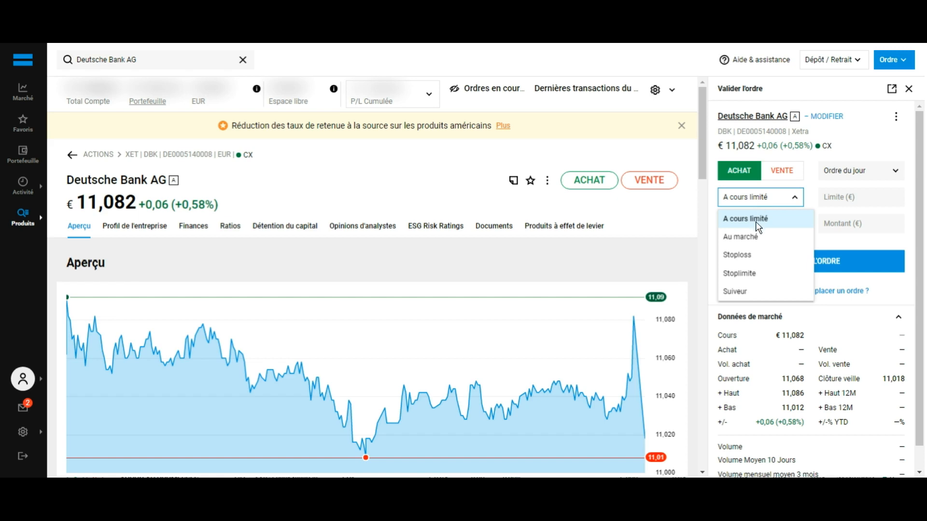
click(761, 237)
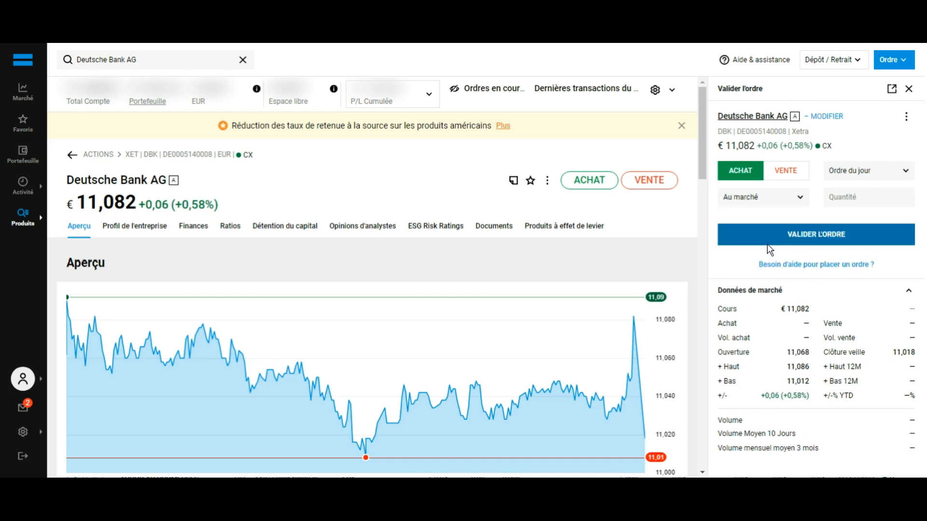
click(878, 202)
text(1)
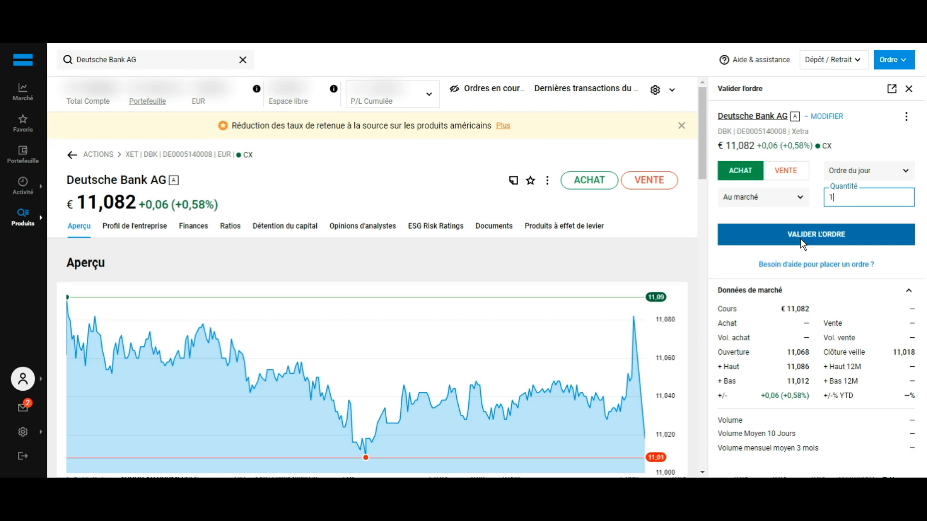
click(909, 89)
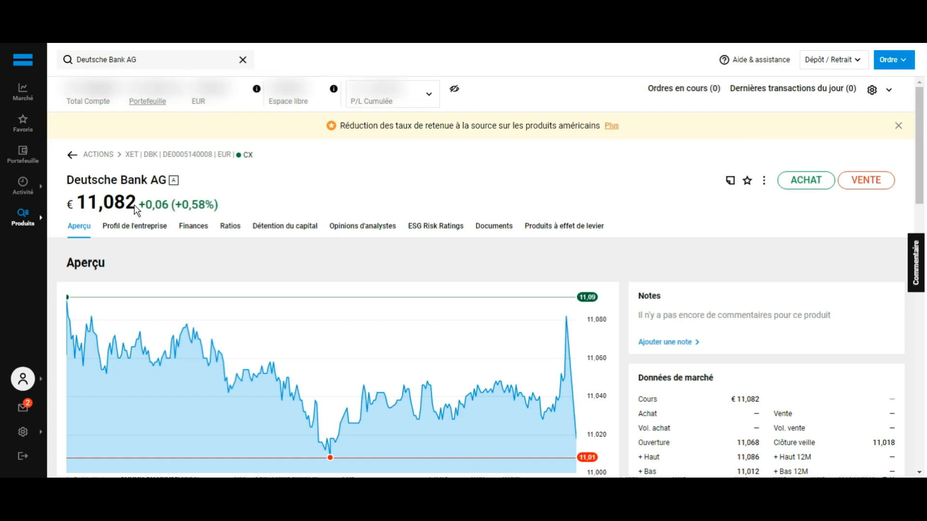
- Open the portfolio and review the open positions, their gains and losses, and the upcoming dividends
click(26, 168)
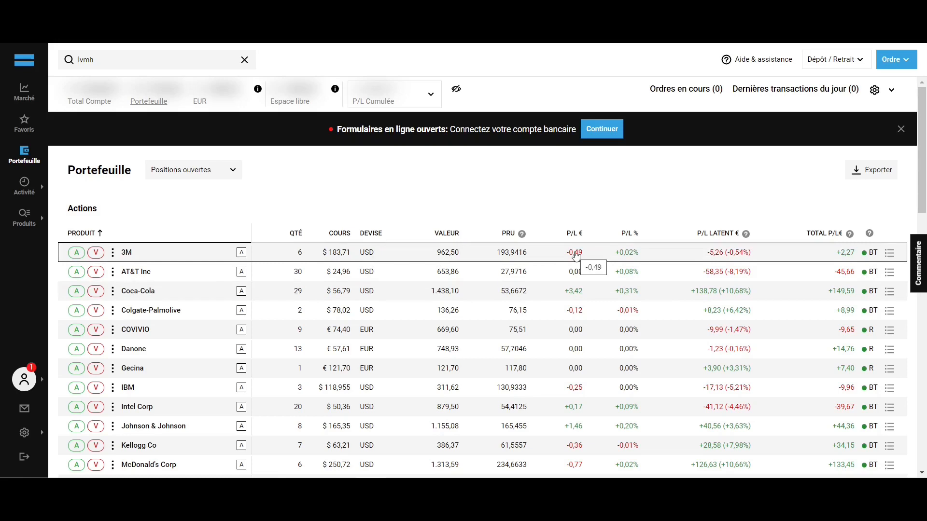
scroll(628, 241, down, 8)
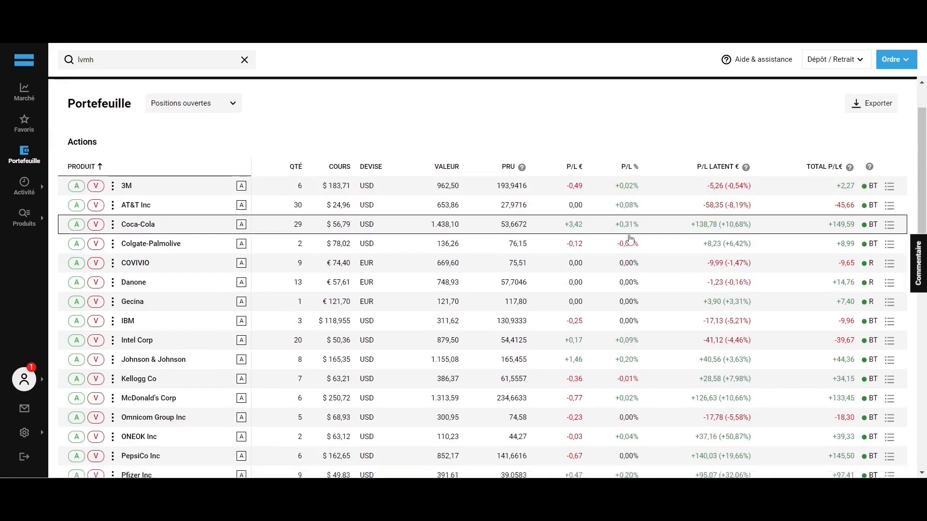
scroll(630, 238, down, 7)
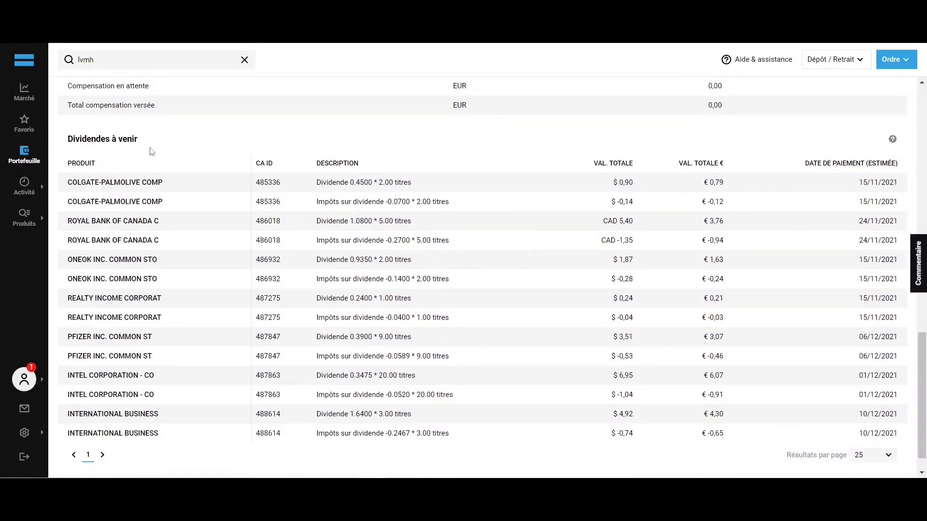
scroll(156, 152, up, 15)
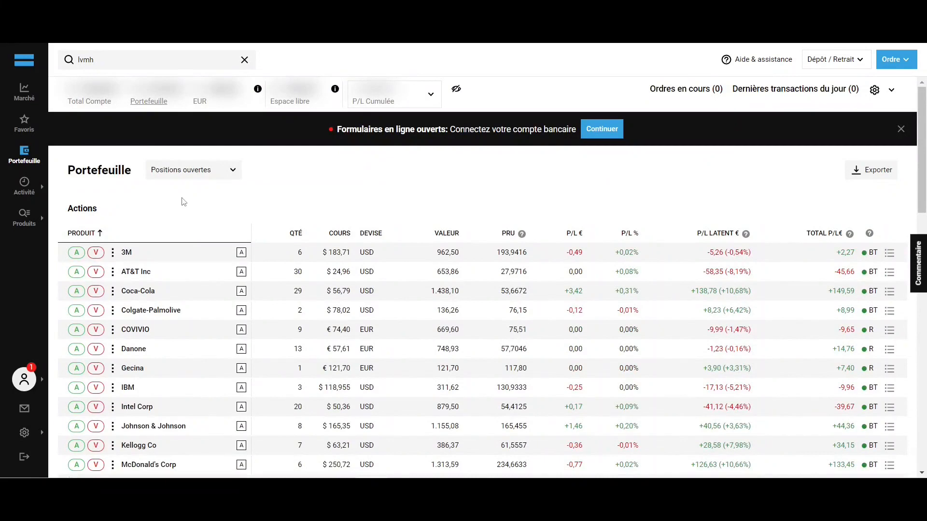
- Fill in a sell order at market price (Au marché) for 1 share of the 3M position
click(96, 252)
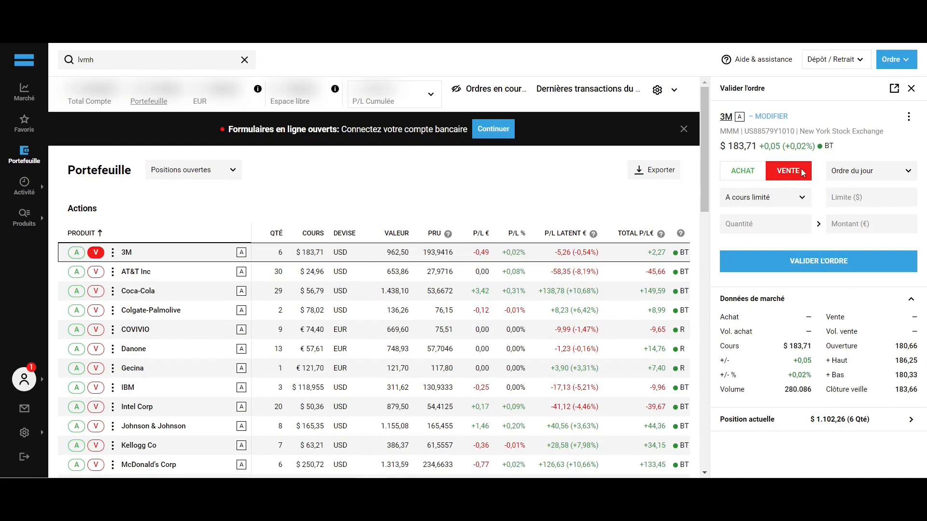
click(790, 202)
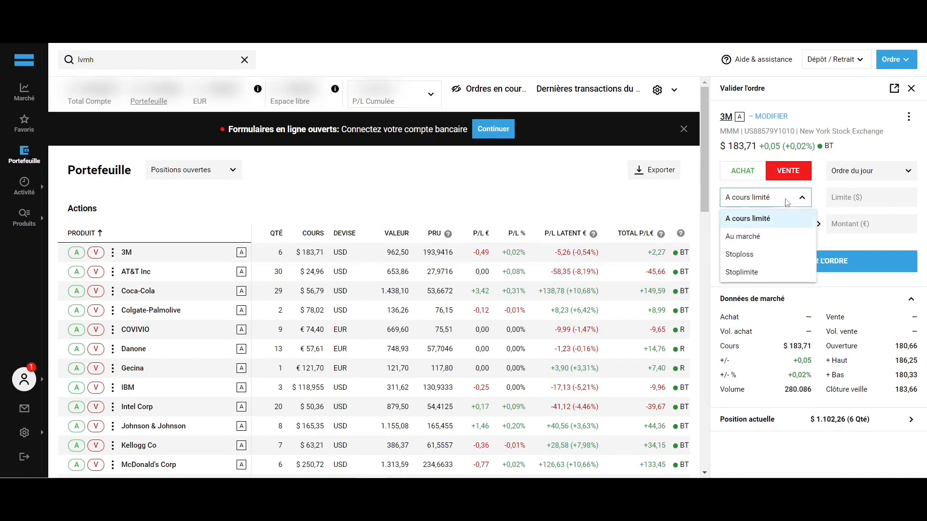
click(771, 235)
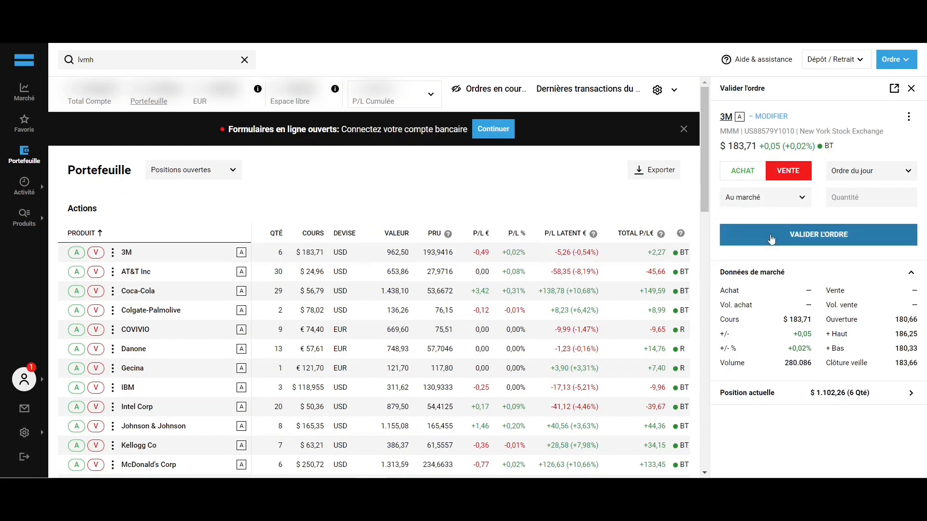
click(851, 197)
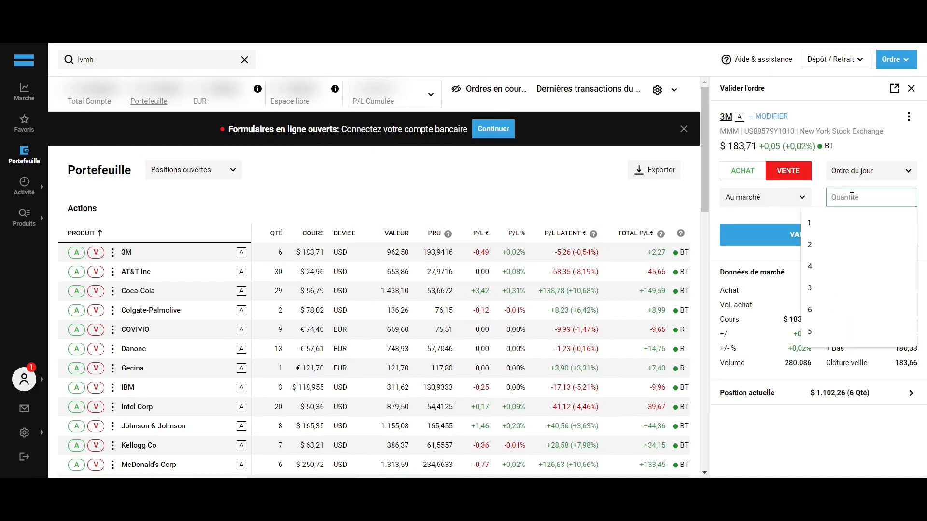
text(1)
click(822, 192)
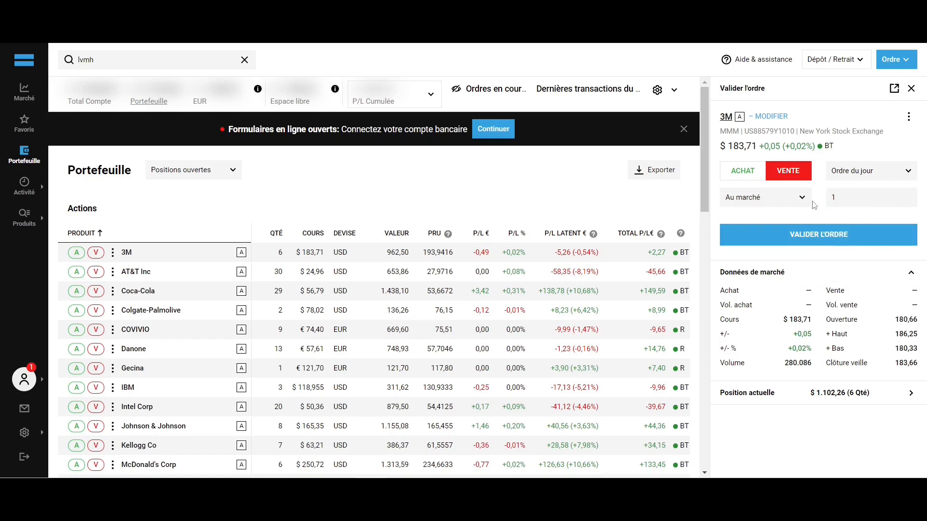